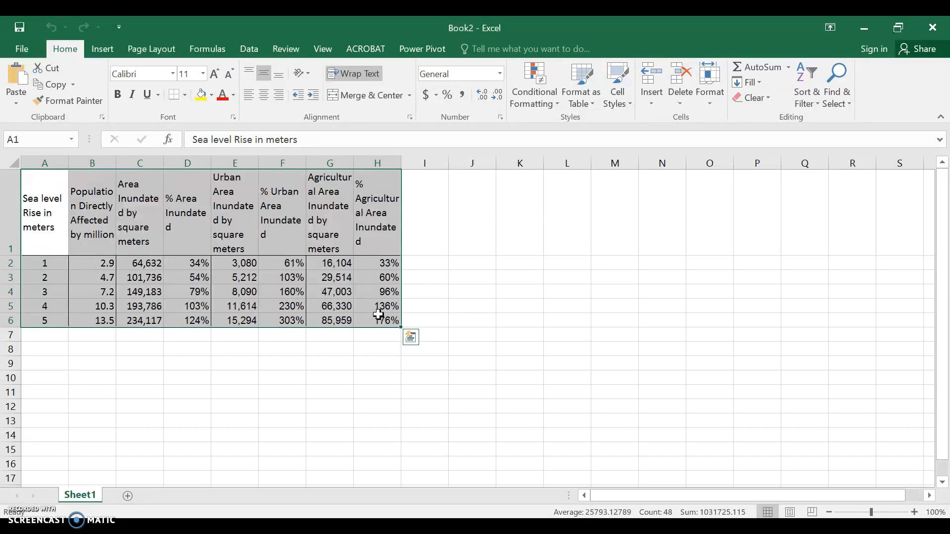
Create a PivotTable from Sheet1!$A$1:$H$6 on a new worksheet
click(103, 51)
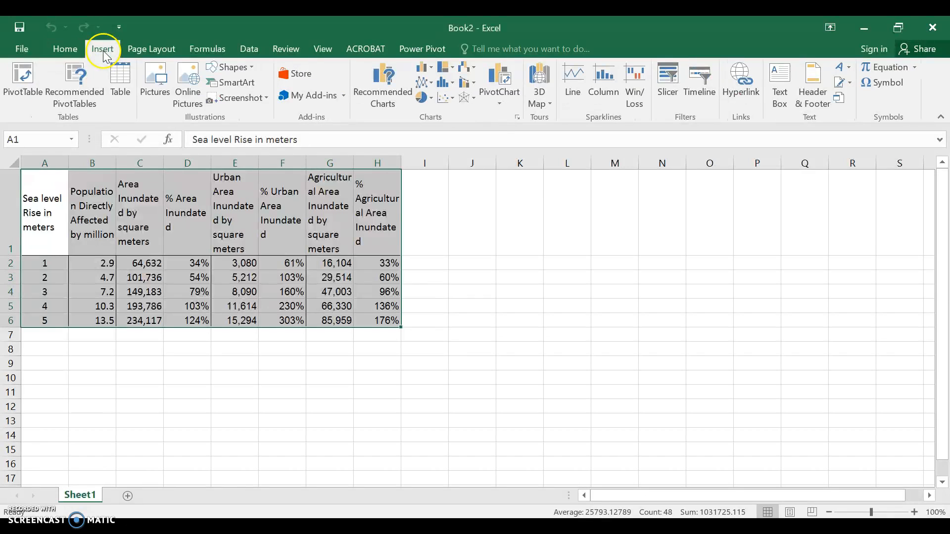
click(20, 92)
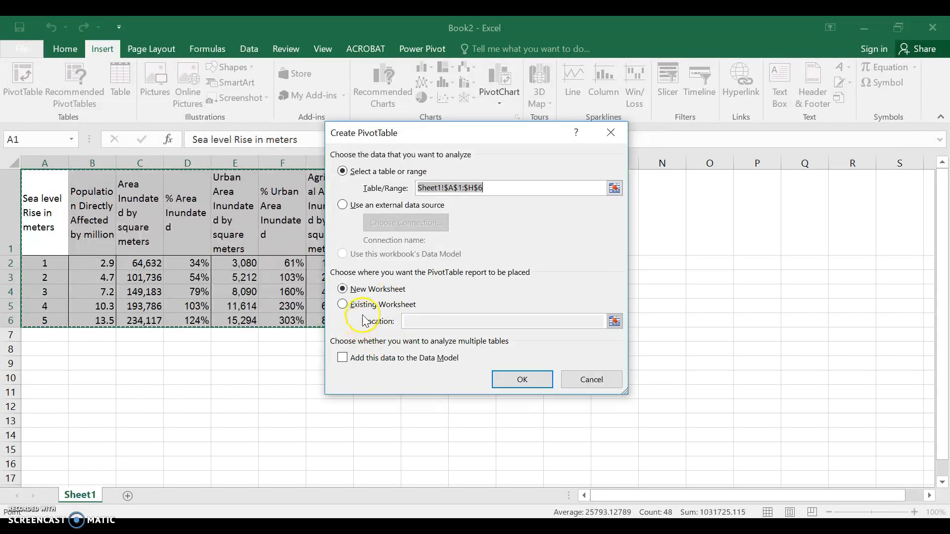
click(520, 386)
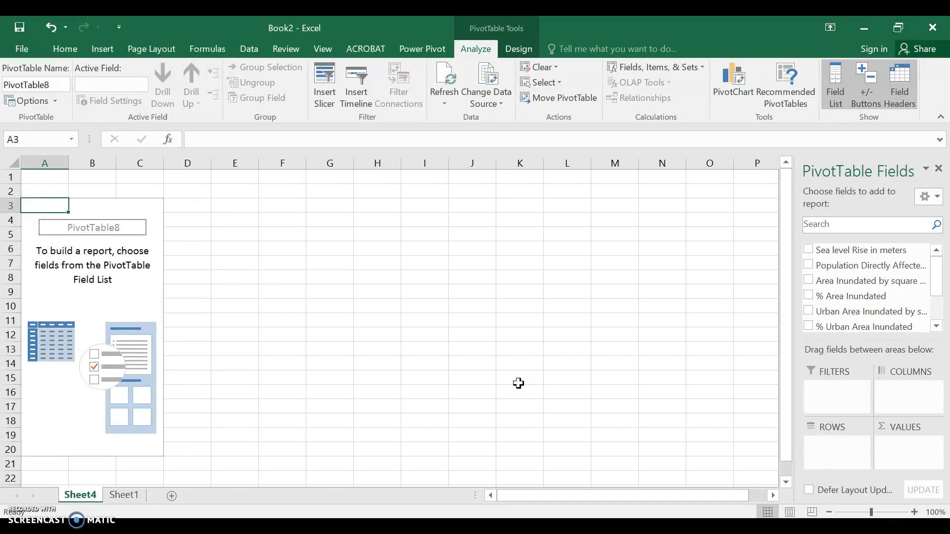
Make Sea level Rise in meters the row labels and sum Population Directly Affected by million
click(809, 250)
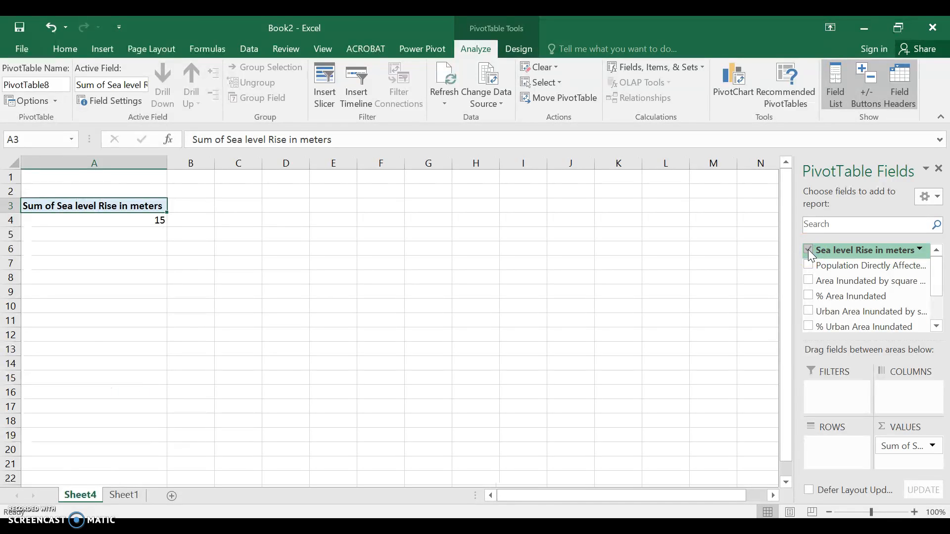
drag(902, 446, 839, 447)
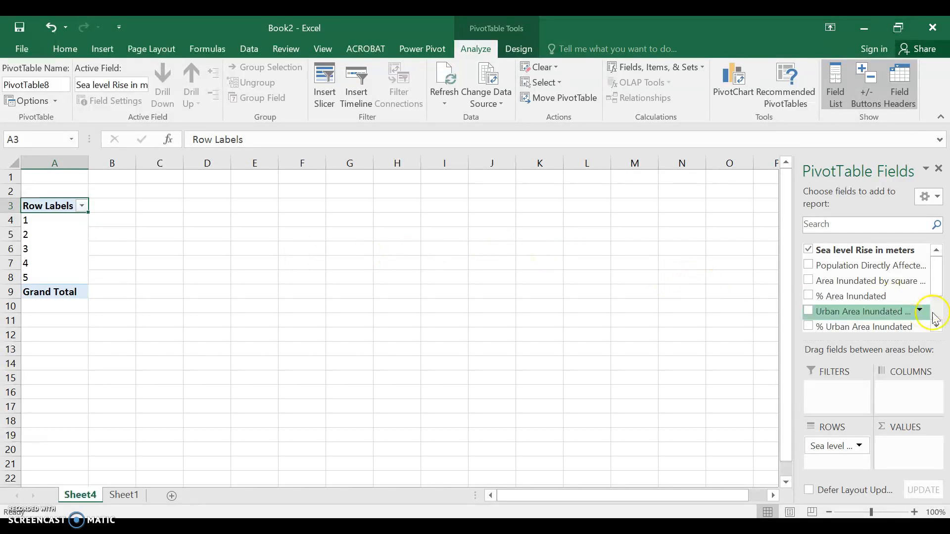
mouse_move(936, 282)
mouse_down()
mouse_move(937, 319)
mouse_move(935, 282)
mouse_up()
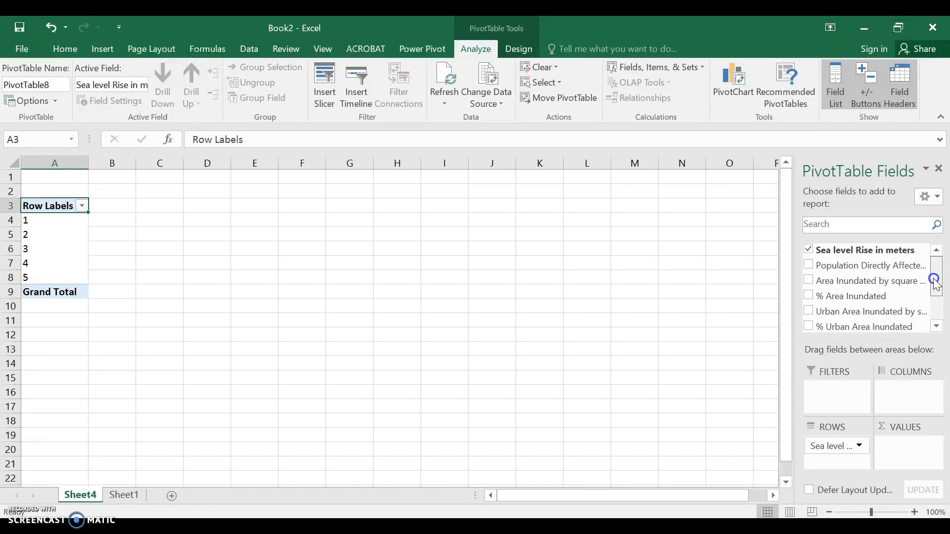
click(809, 265)
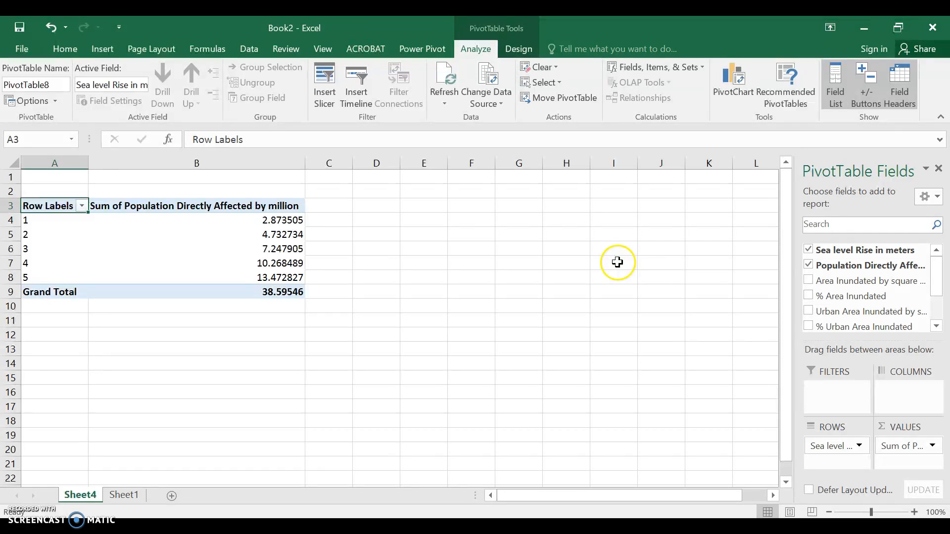
Format the Sum of Population values as Number with 1 decimal place
click(933, 446)
click(913, 432)
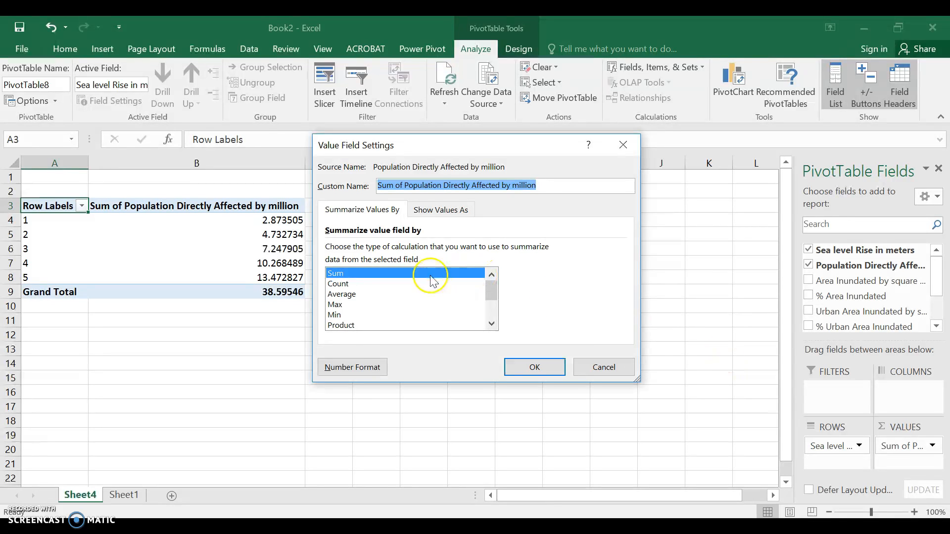
click(370, 370)
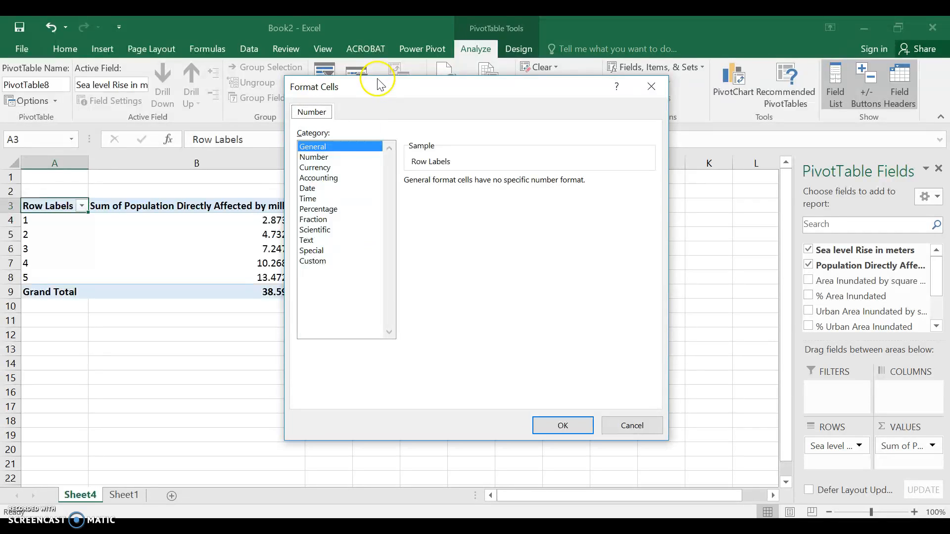
click(340, 158)
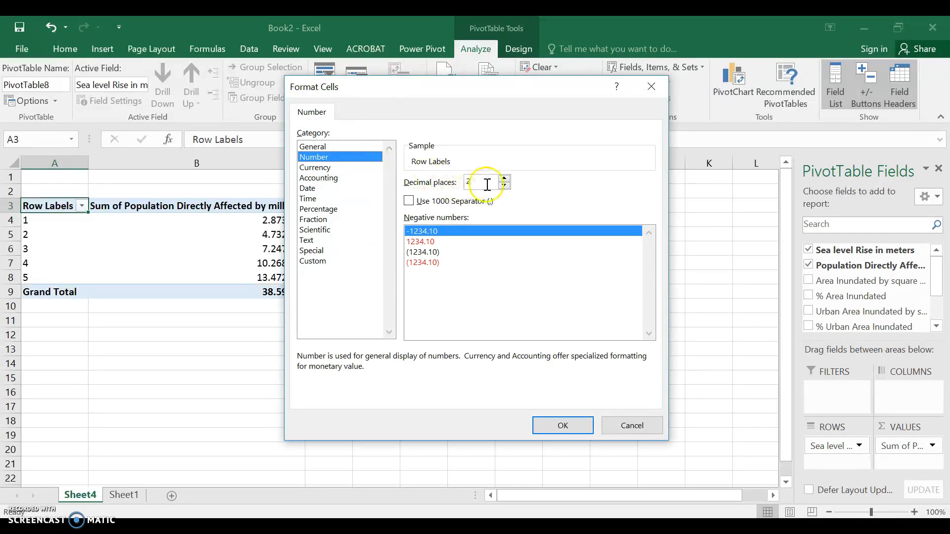
click(504, 185)
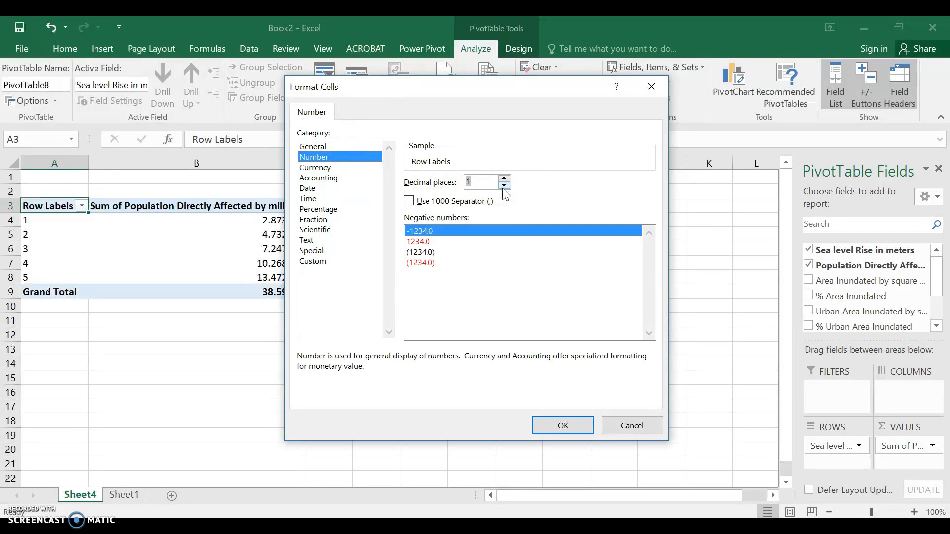
click(567, 428)
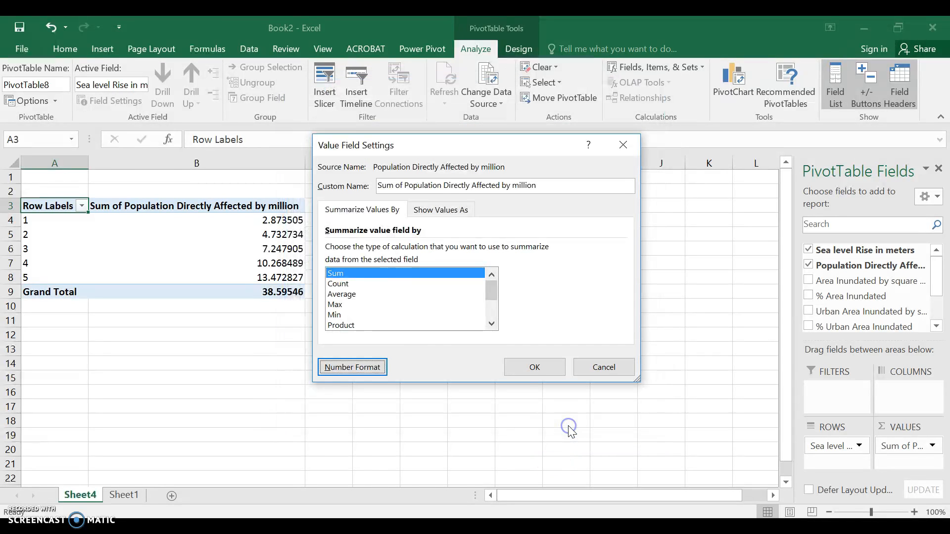
click(531, 369)
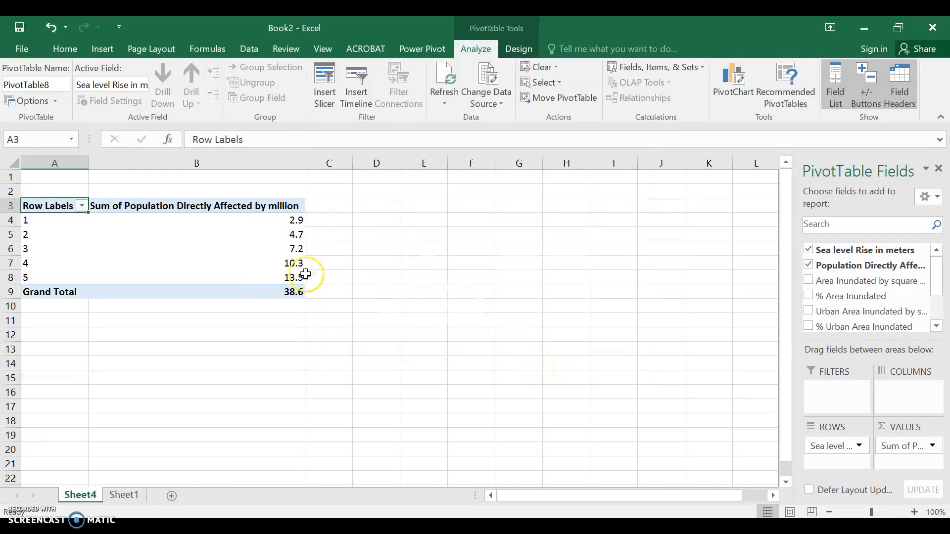
mouse_move(301, 285)
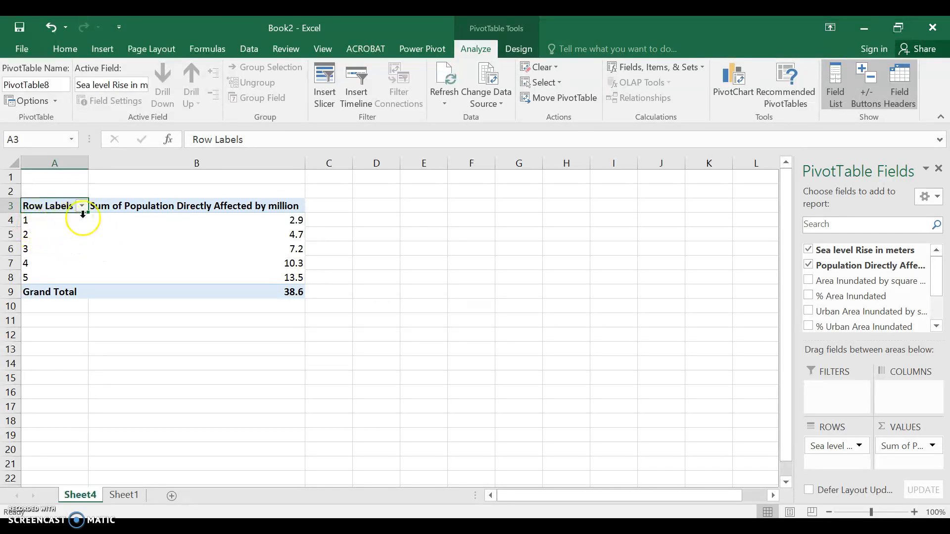
mouse_move(292, 218)
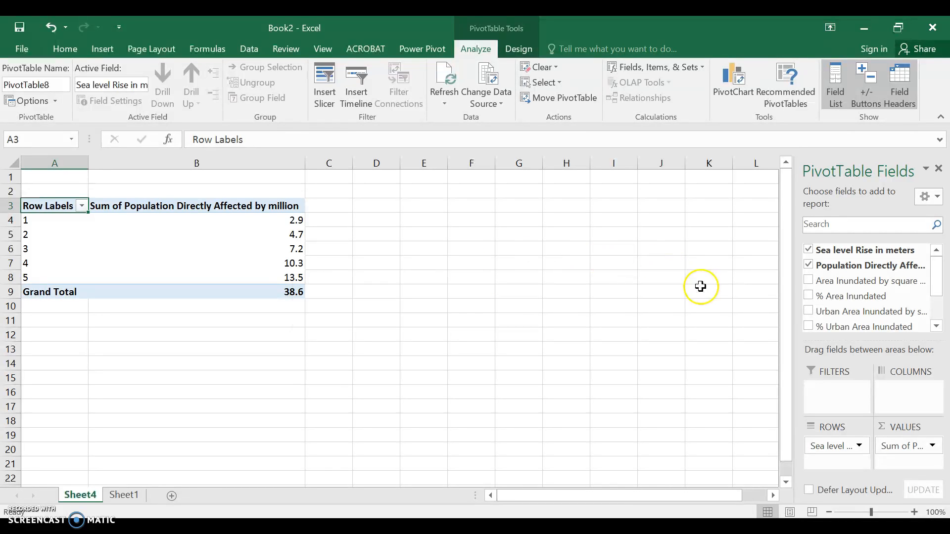
Add Sum of % Area Inundated as a second value column, checking the Sheet1 source data
click(809, 297)
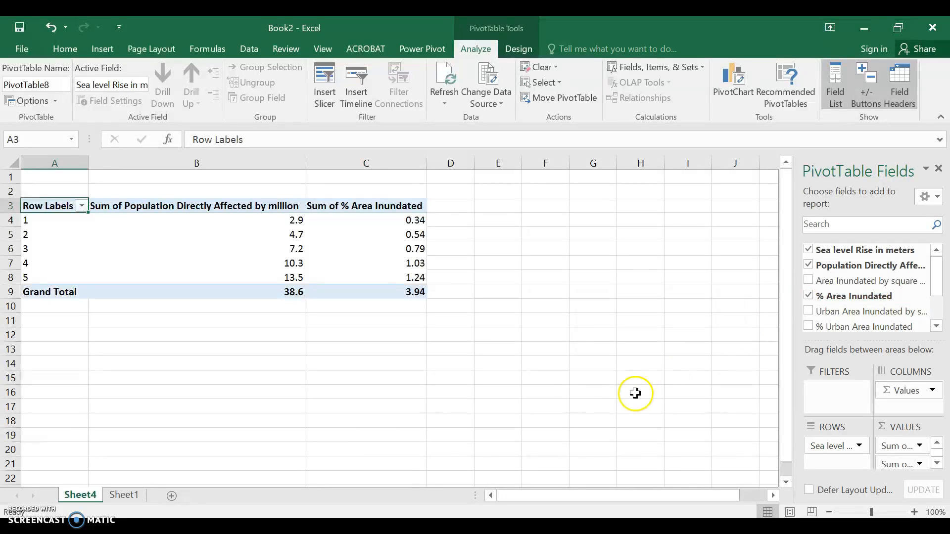
click(124, 496)
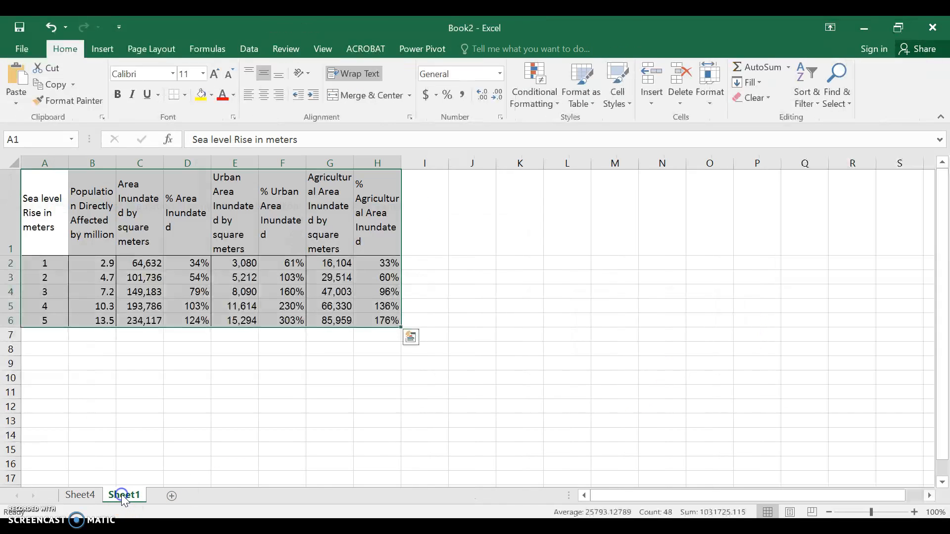
click(87, 493)
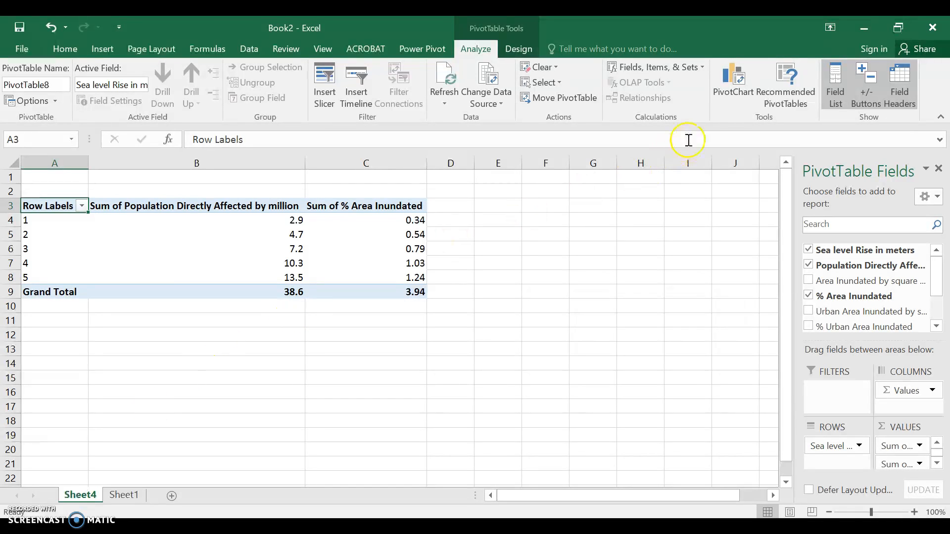
Choose a Clustered Column – Line combo PivotChart with Sum of % Area Inundated on the secondary axis
click(733, 92)
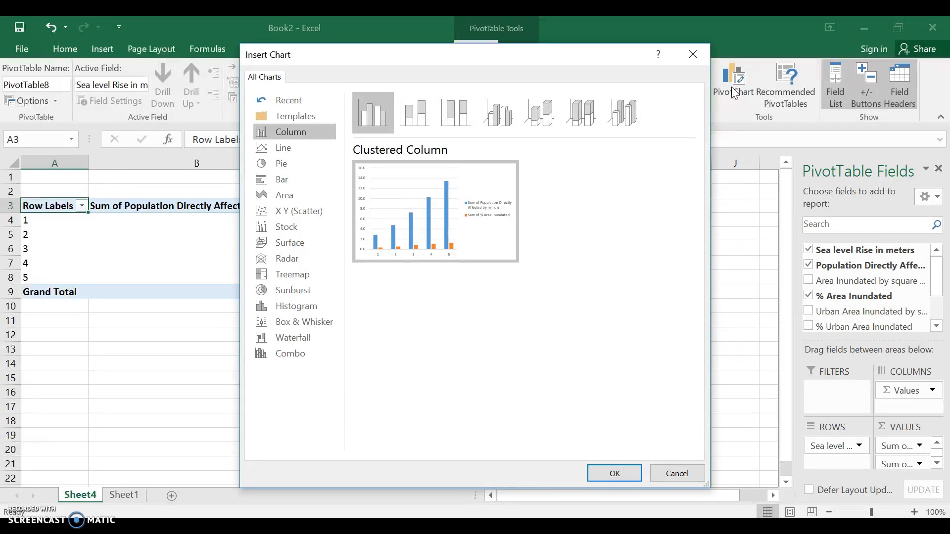
mouse_move(487, 210)
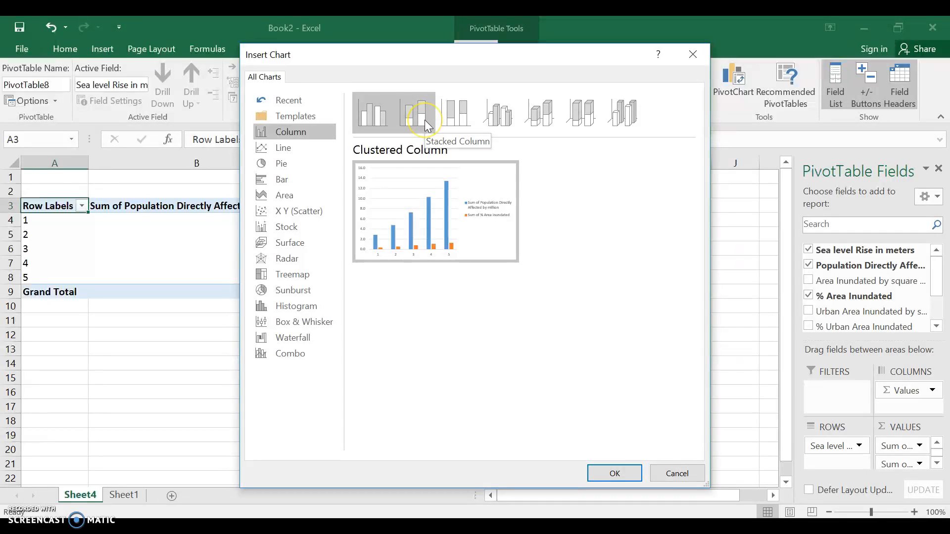
click(425, 121)
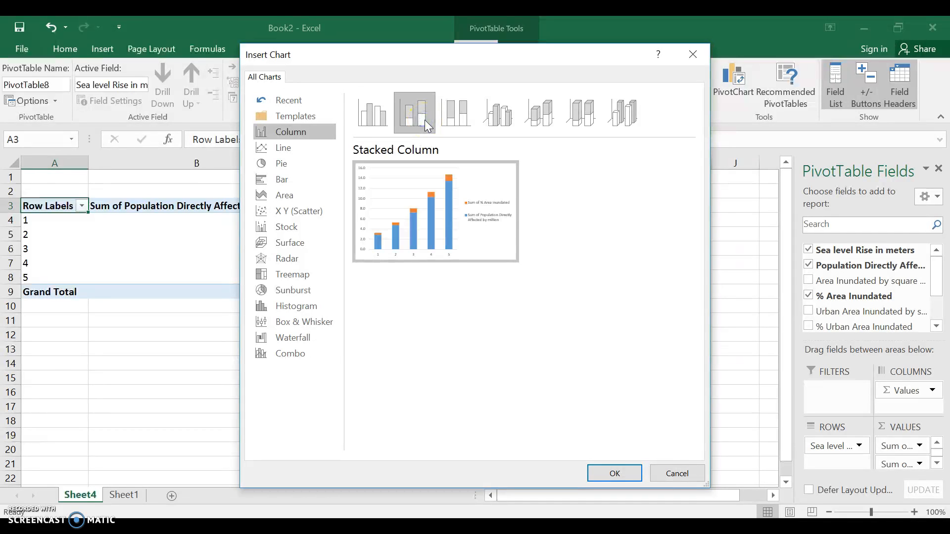
click(464, 120)
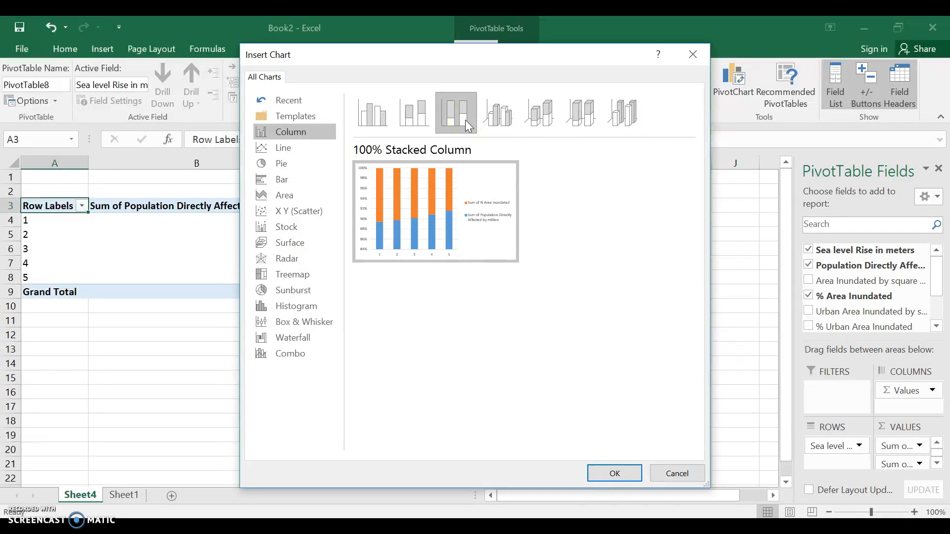
click(281, 167)
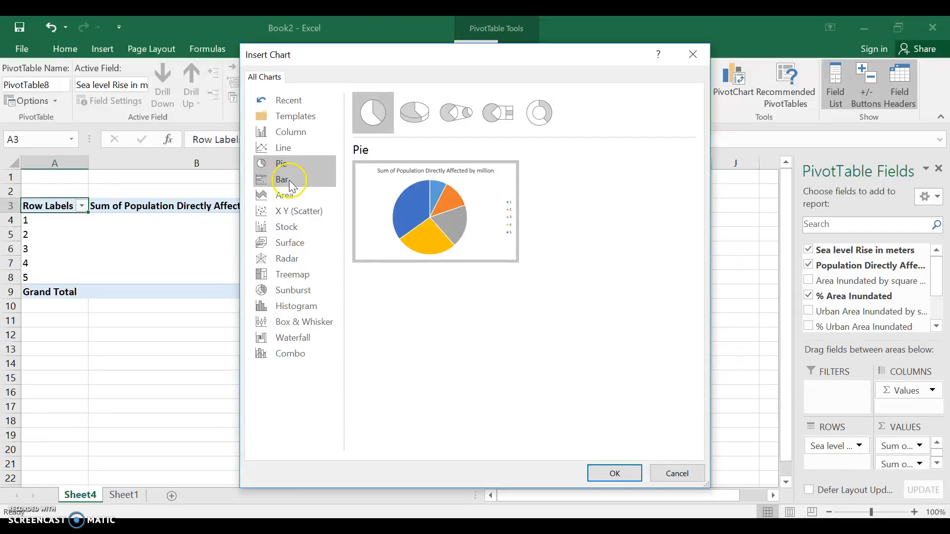
click(291, 181)
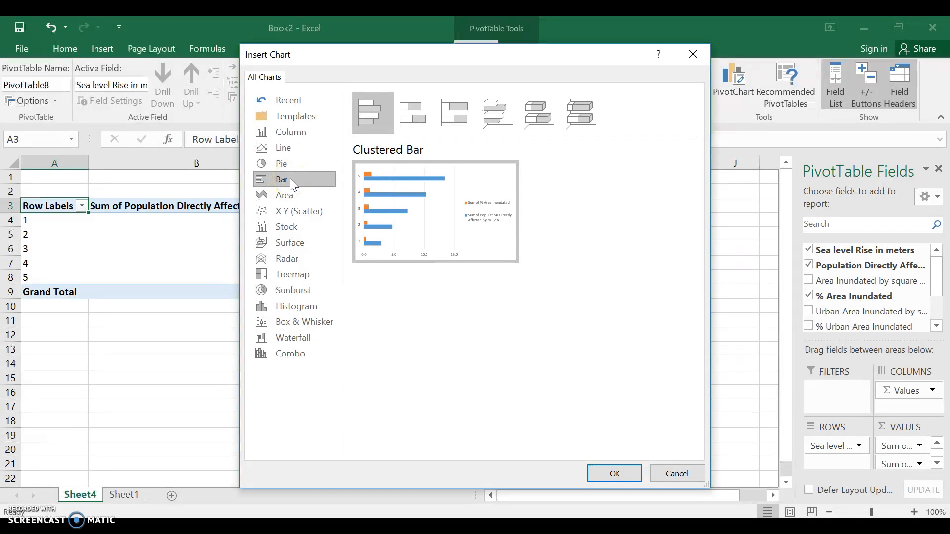
click(295, 329)
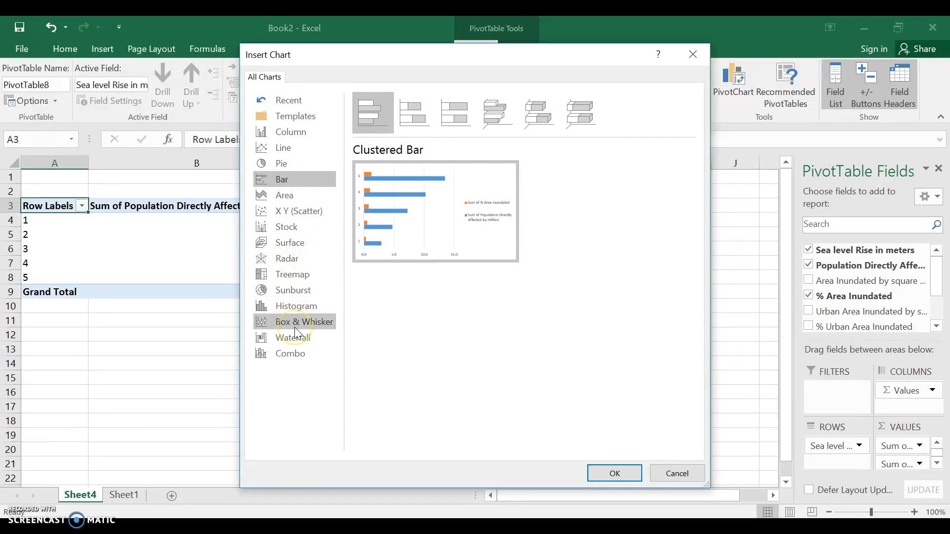
click(293, 354)
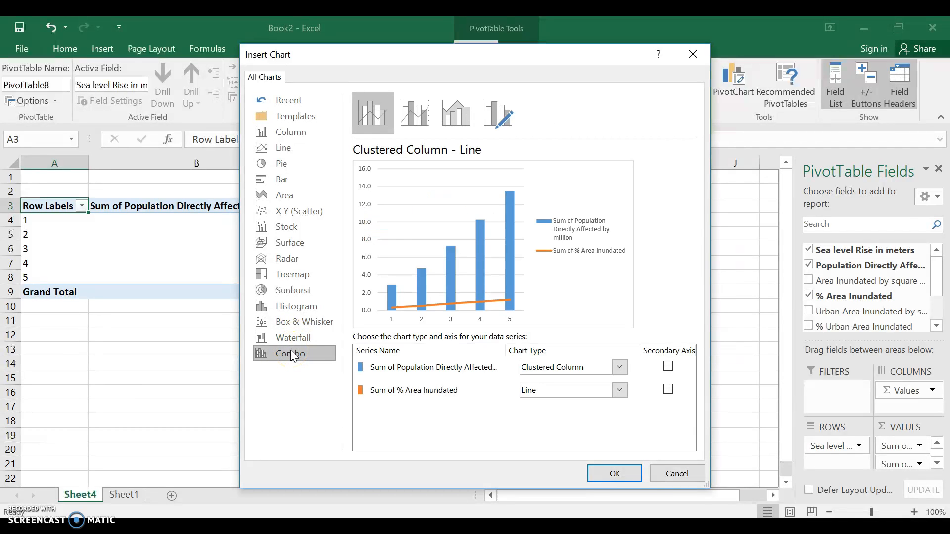
click(667, 390)
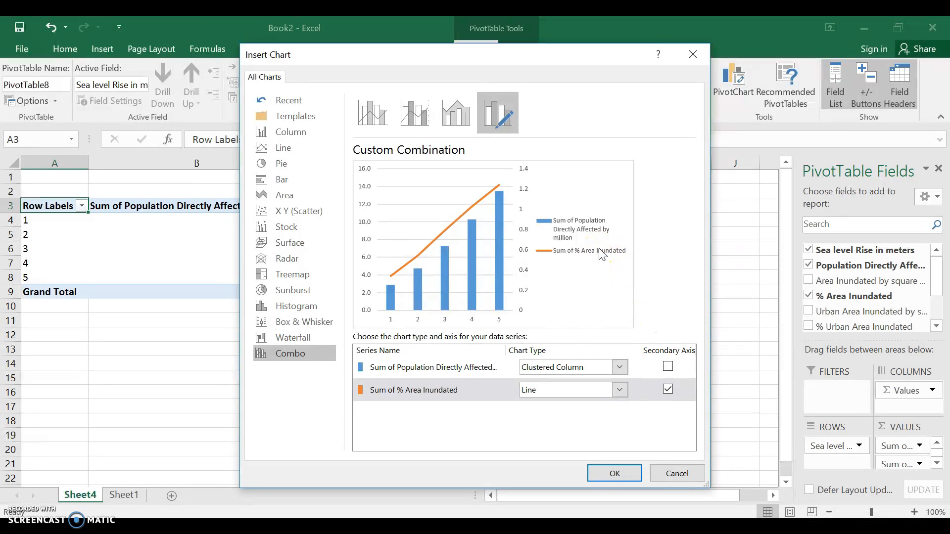
Insert the combo PivotChart and move it below the PivotTable values
click(614, 471)
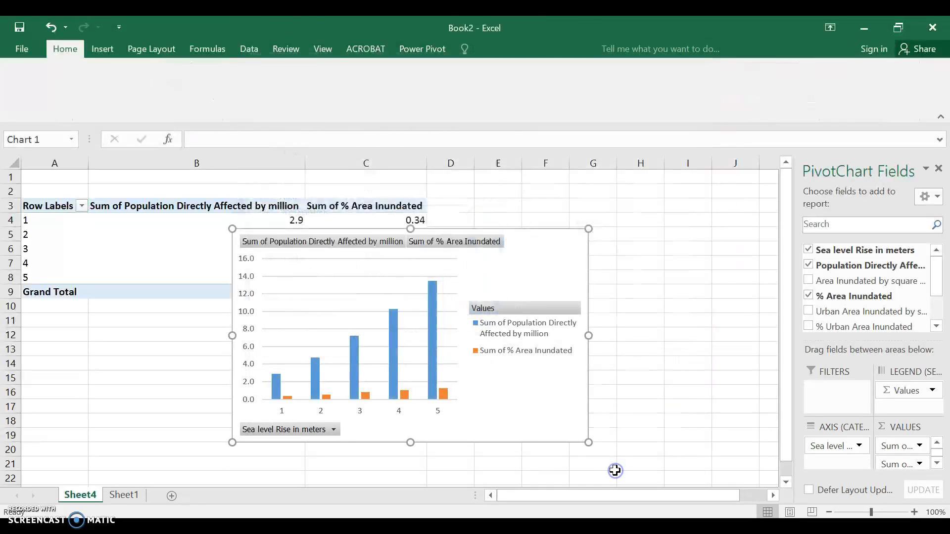
click(554, 250)
drag(554, 249, 704, 323)
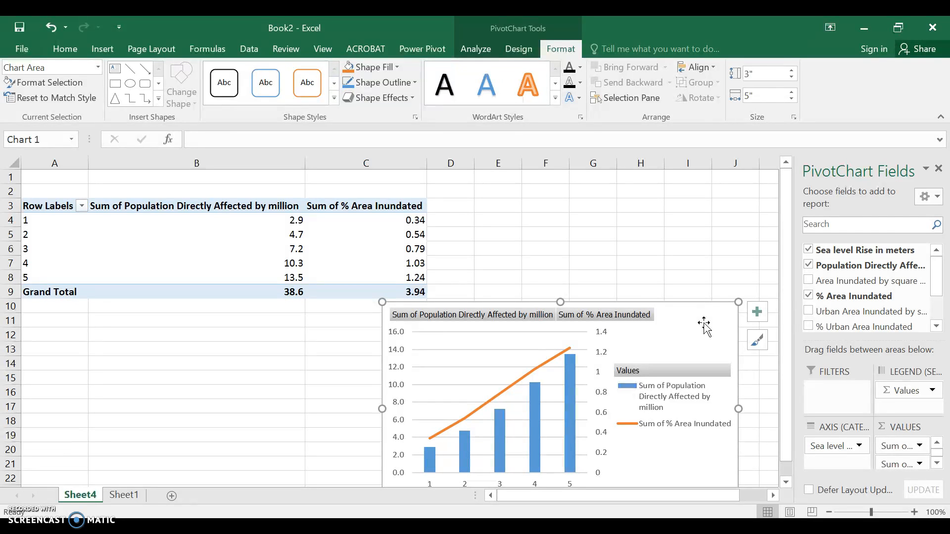
Apply the dark chart style with marker points to the PivotChart
click(516, 49)
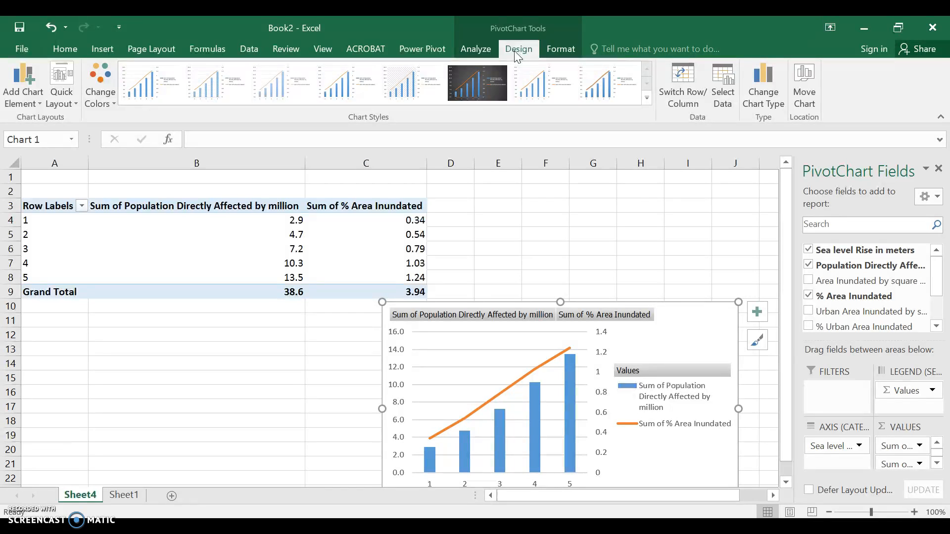
click(483, 87)
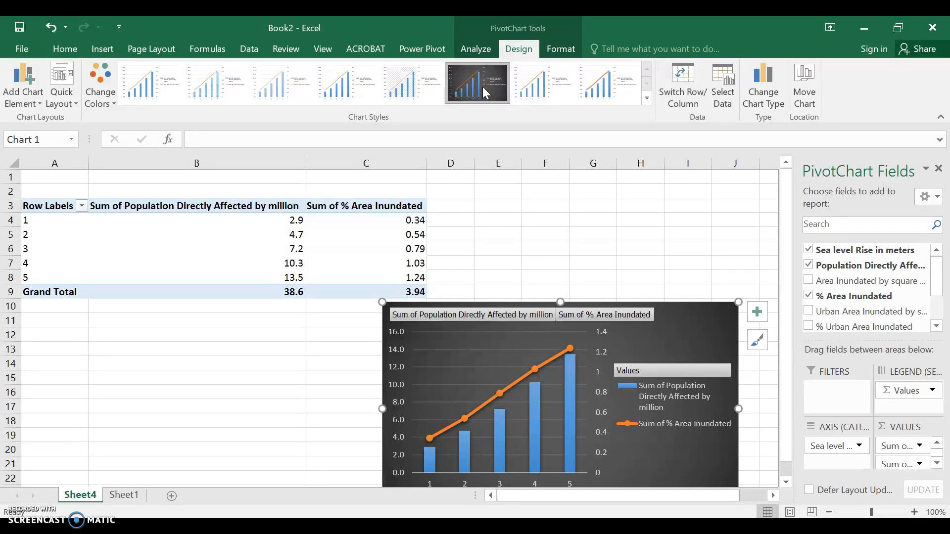
click(462, 50)
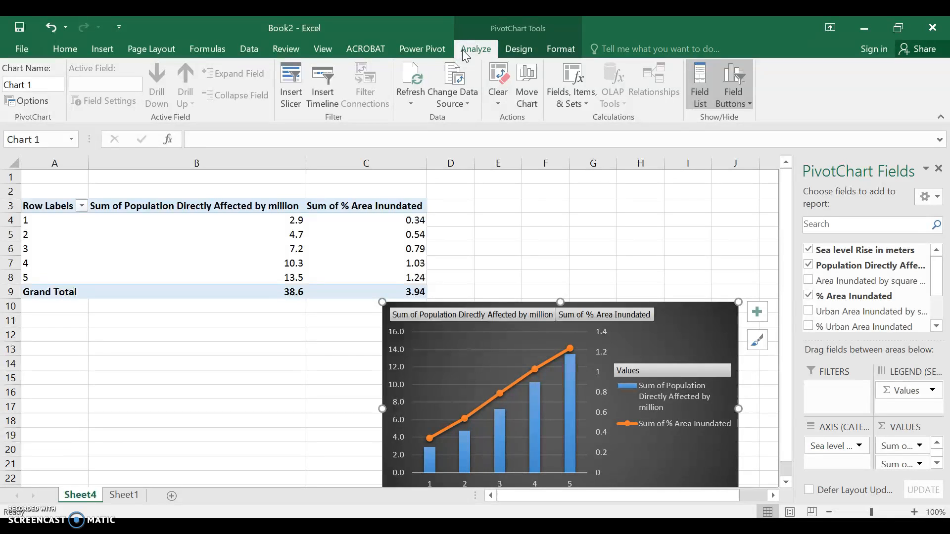